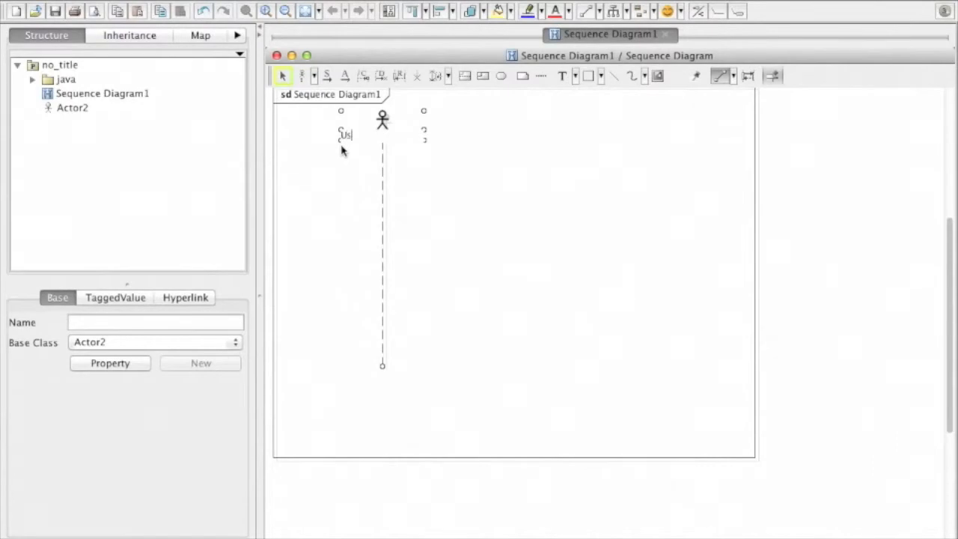
# - Name the actor lifeline User and add a second lifeline named App beside it
pyautogui.press('Return')
pyautogui.click(342, 150)
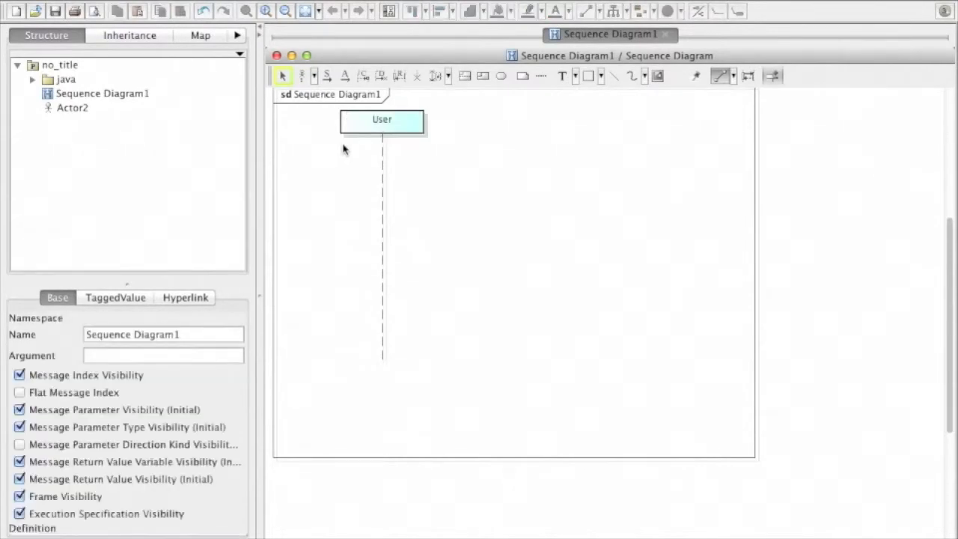
pyautogui.click(483, 119)
pyautogui.write('App')
pyautogui.press('Return')
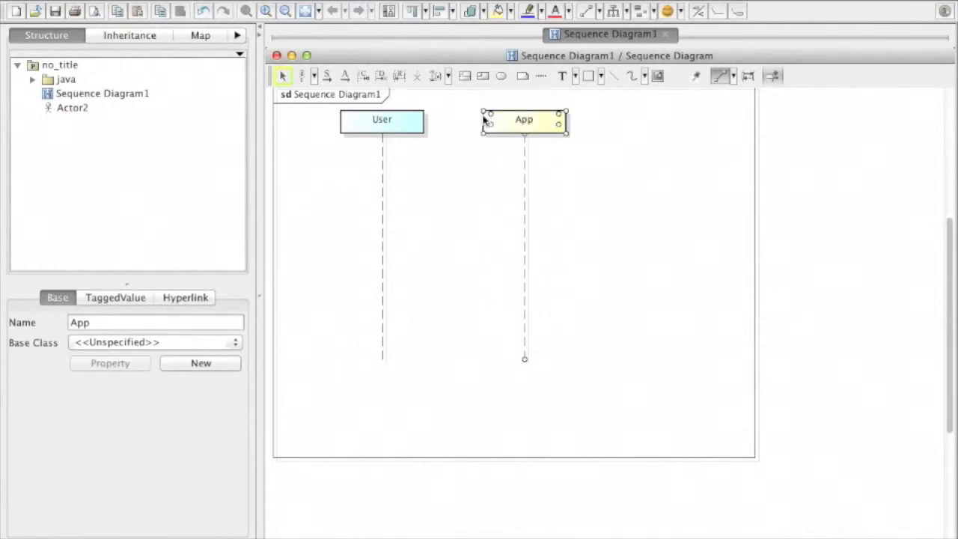
pyautogui.click(453, 202)
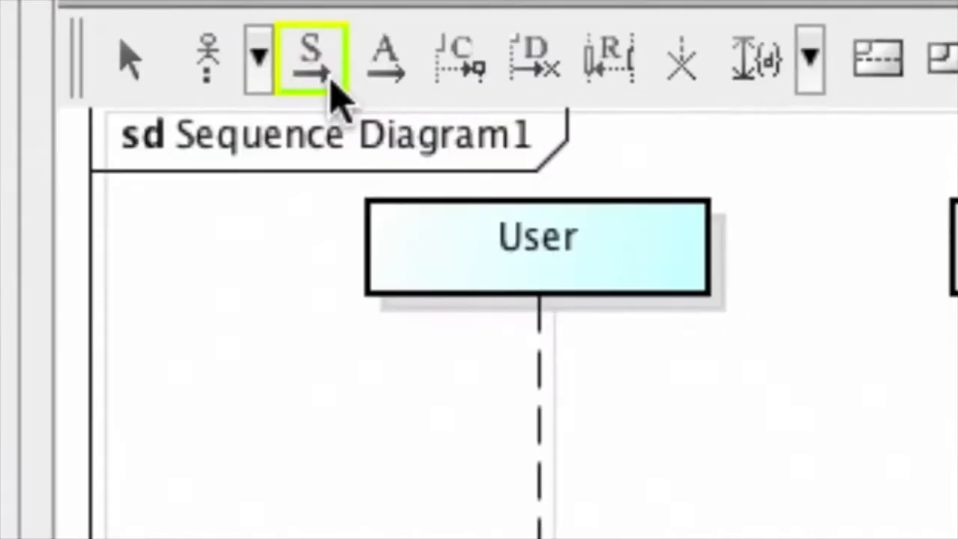
# - Draw a synchronous message called Name from the User lifeline to the App lifeline
pyautogui.click(329, 83)
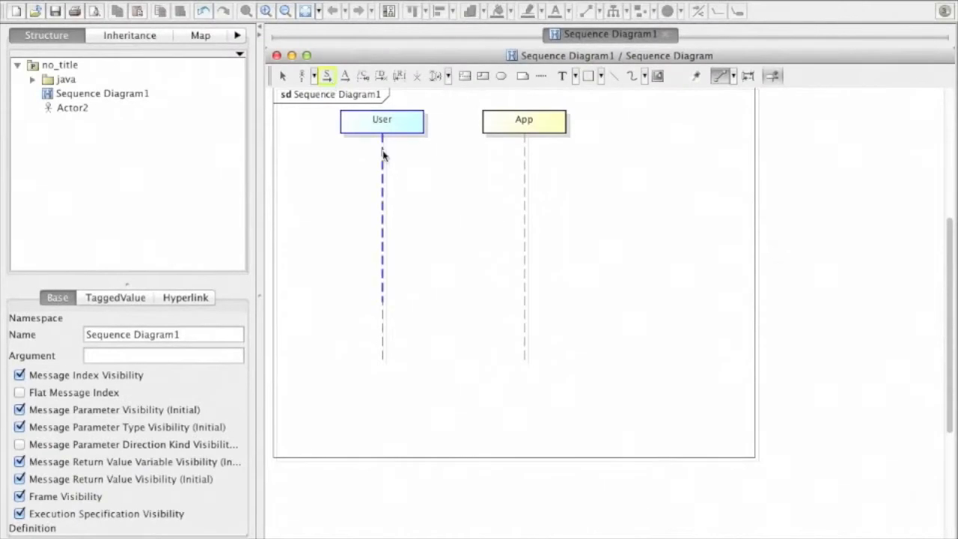
pyautogui.moveTo(385, 160); pyautogui.dragTo(507, 164)
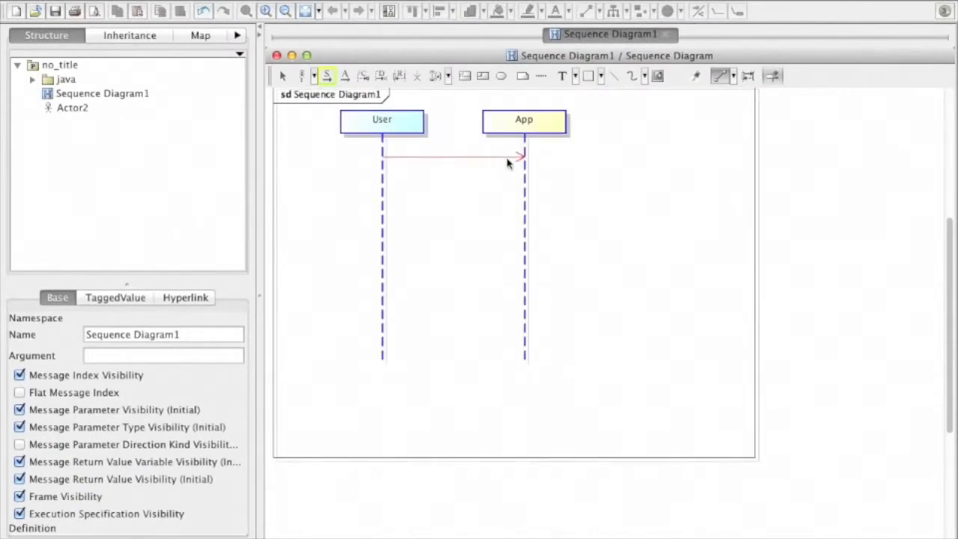
pyautogui.write('Name')
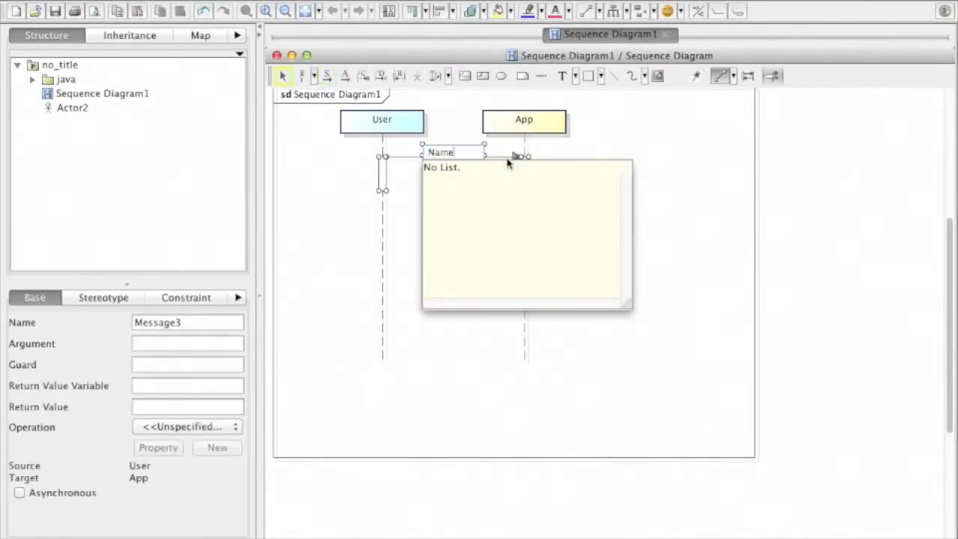
pyautogui.press('Return')
pyautogui.click(474, 197)
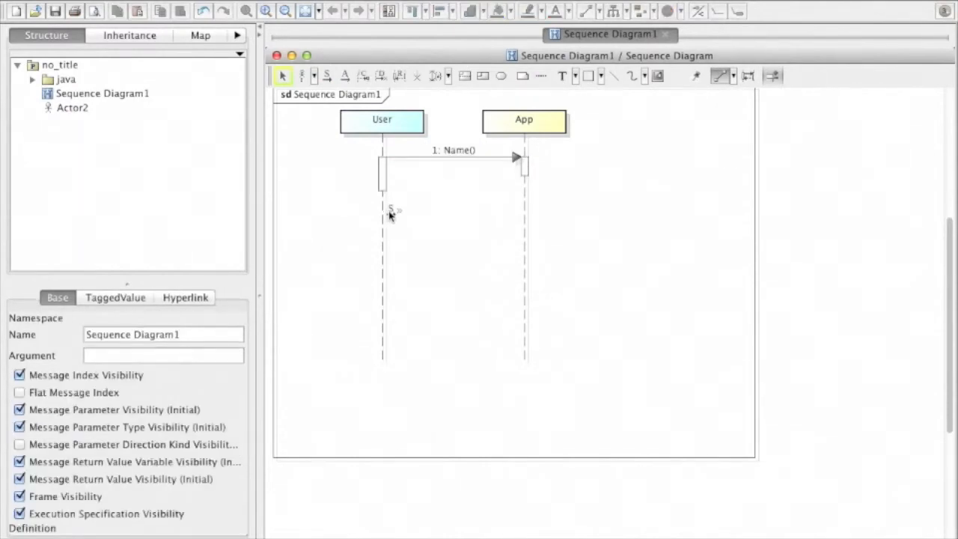
# - Add a second synchronous message called Nickname from User to App, below the Name message
pyautogui.moveTo(396, 216)
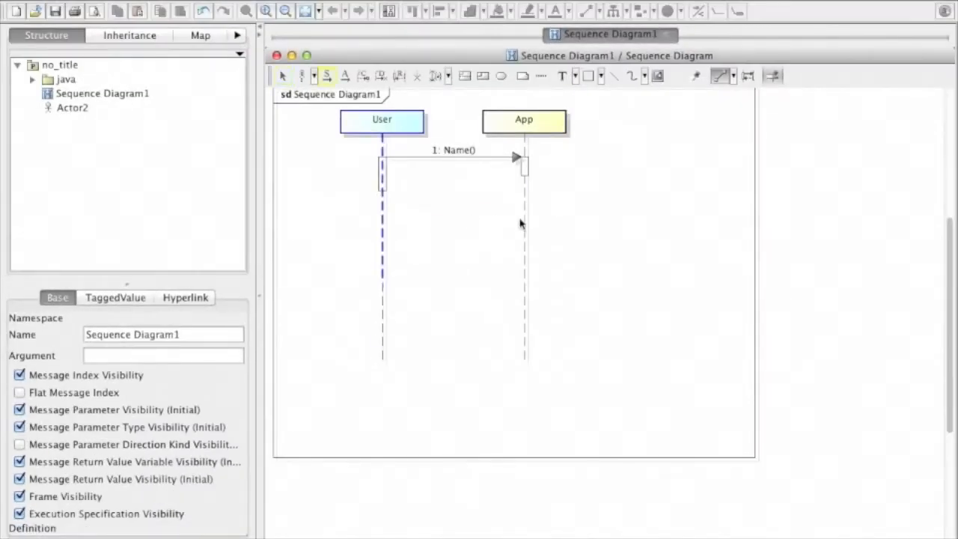
pyautogui.click(521, 217)
pyautogui.write('Nickname')
pyautogui.press('Return')
pyautogui.click(447, 255)
# - Add a synchronous message called Avatar from User to App, below the Nickname message
pyautogui.moveTo(382, 265); pyautogui.dragTo(514, 267)
pyautogui.write('A')
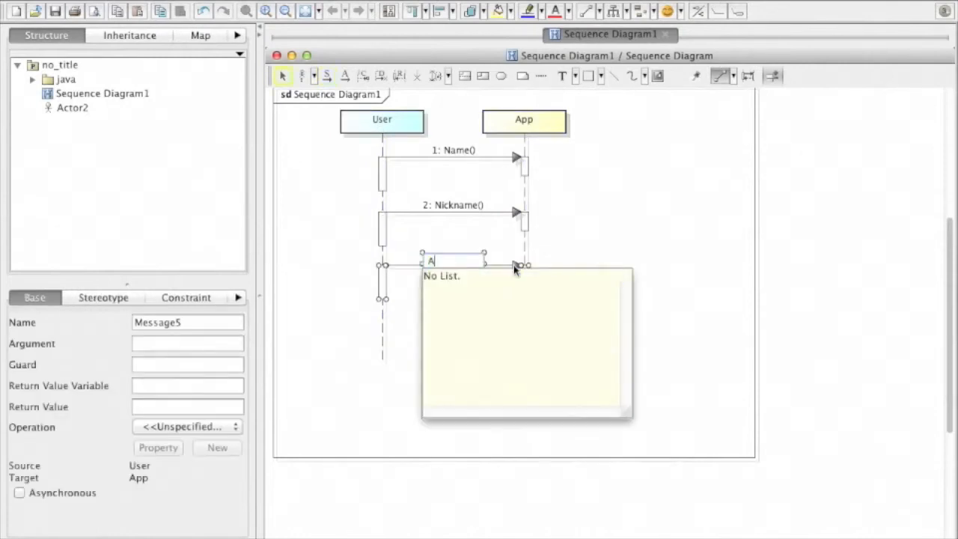
pyautogui.write('vatar')
pyautogui.press('Return')
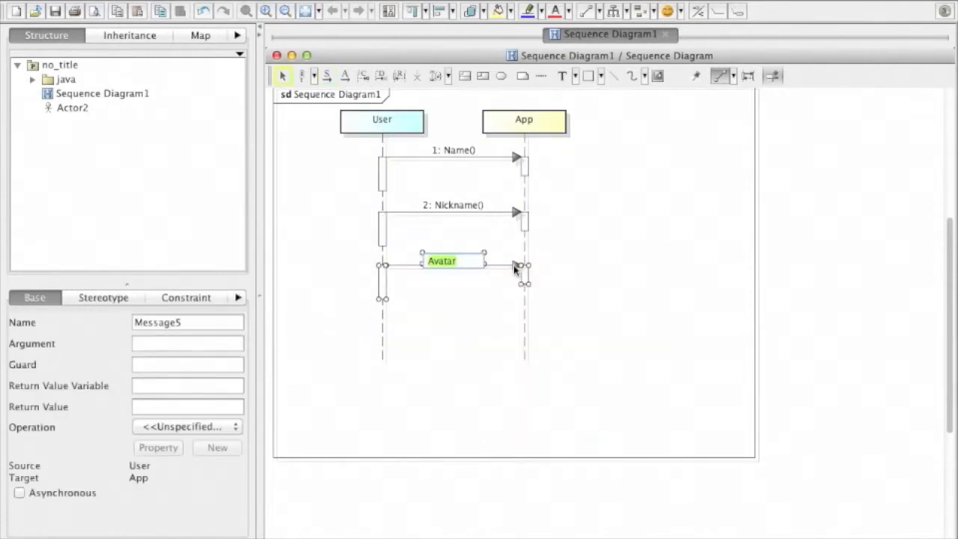
# - Add a synchronous message called Submit from User to App, below the Avatar message
pyautogui.click(384, 327)
pyautogui.moveTo(388, 326); pyautogui.dragTo(516, 322)
pyautogui.write('Su')
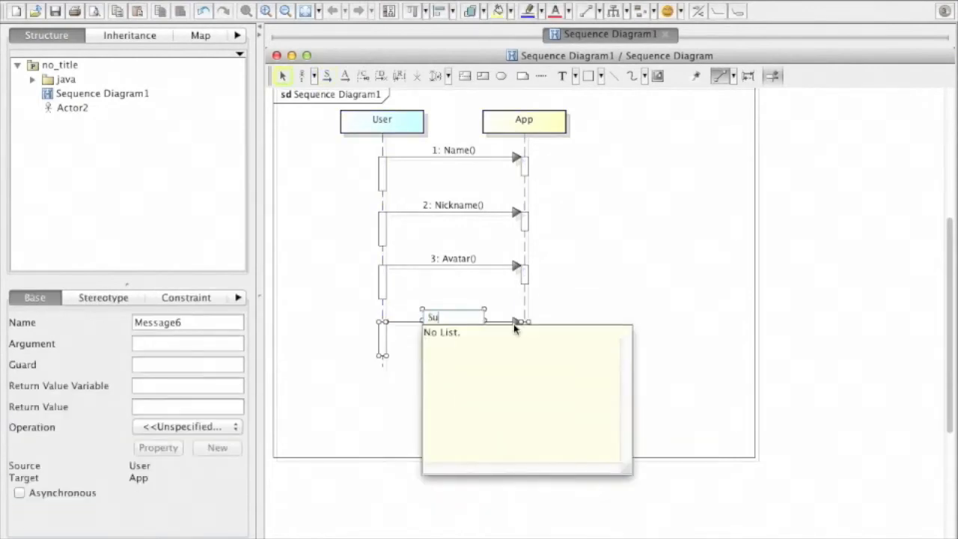
pyautogui.write('bmit')
pyautogui.press('Return')
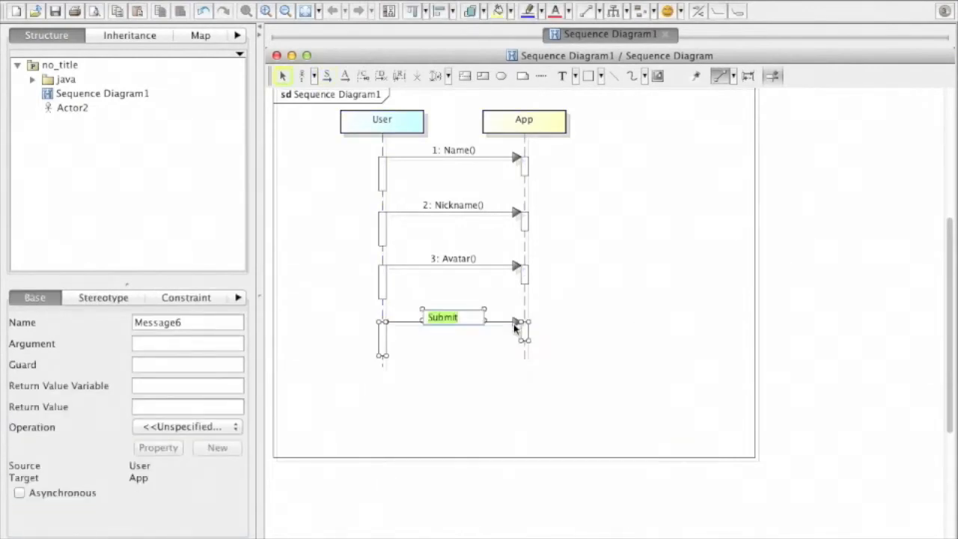
pyautogui.click(552, 327)
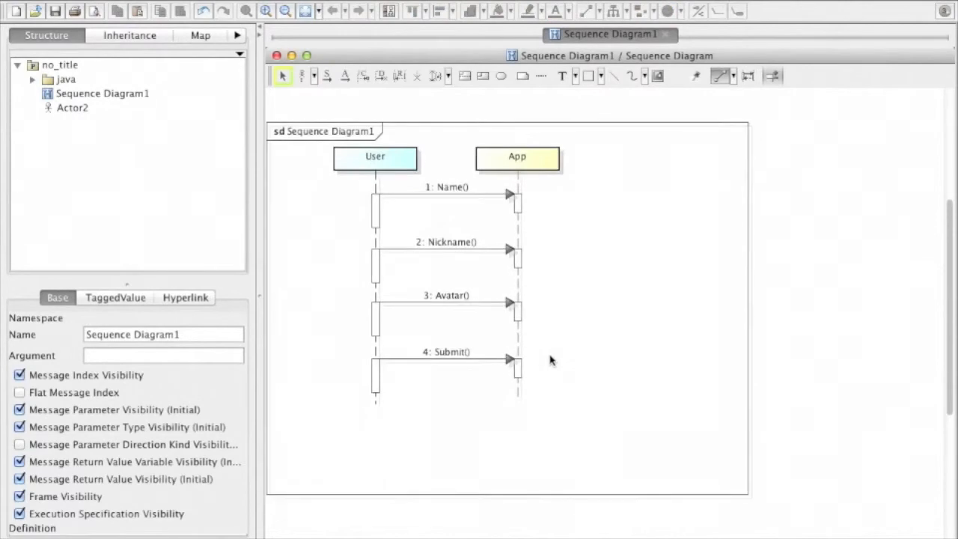
# - Add a third lifeline named Server beyond App, level with the other lifelines
pyautogui.click(673, 154)
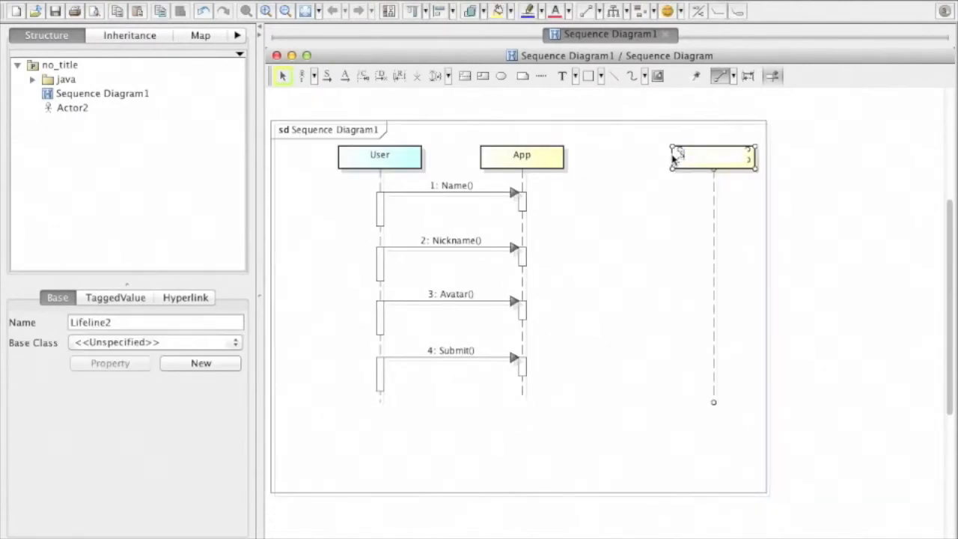
pyautogui.write('Server')
pyautogui.press('Return')
pyautogui.click(624, 302)
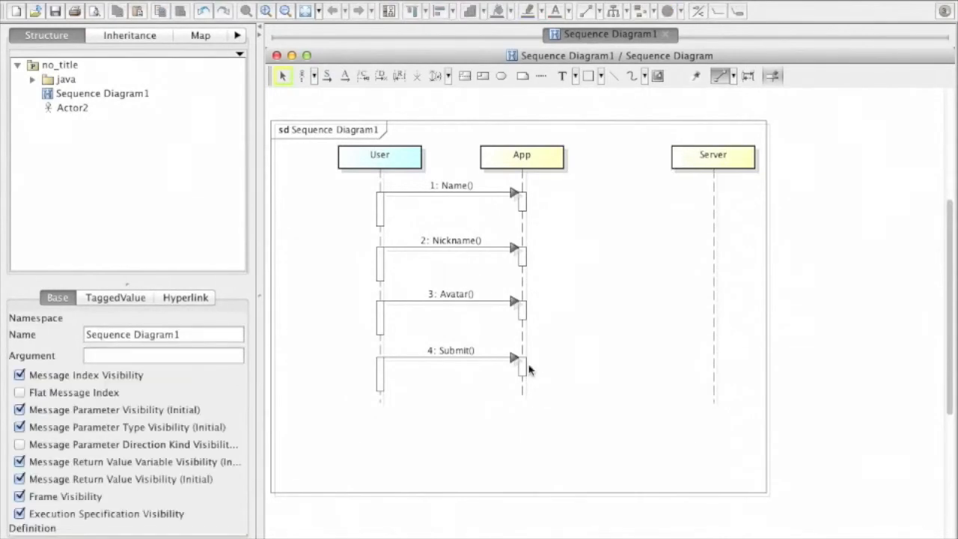
# - Draw a synchronous message called Set User from App's Submit activation to the Server lifeline
pyautogui.moveTo(539, 365); pyautogui.dragTo(714, 361)
pyautogui.write('Set User')
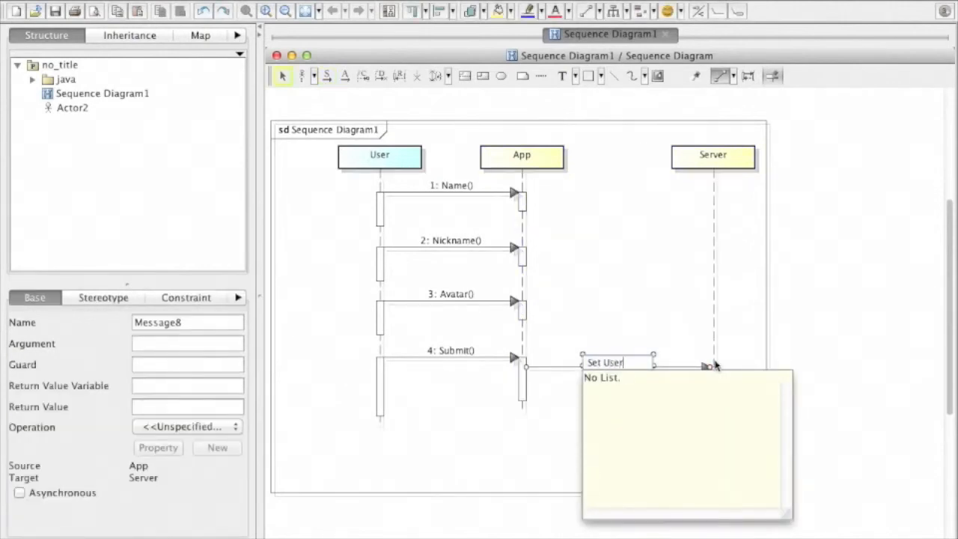
pyautogui.press('Return')
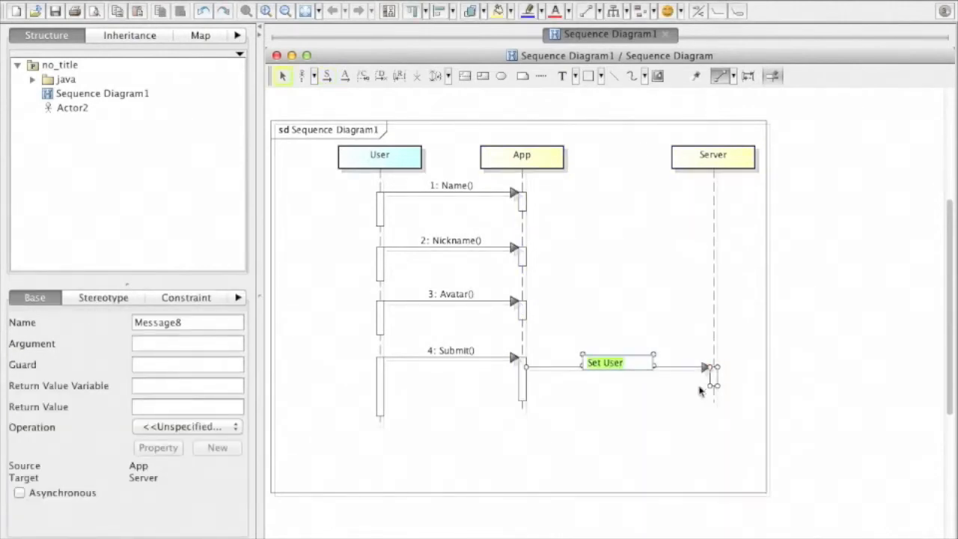
pyautogui.click(665, 379)
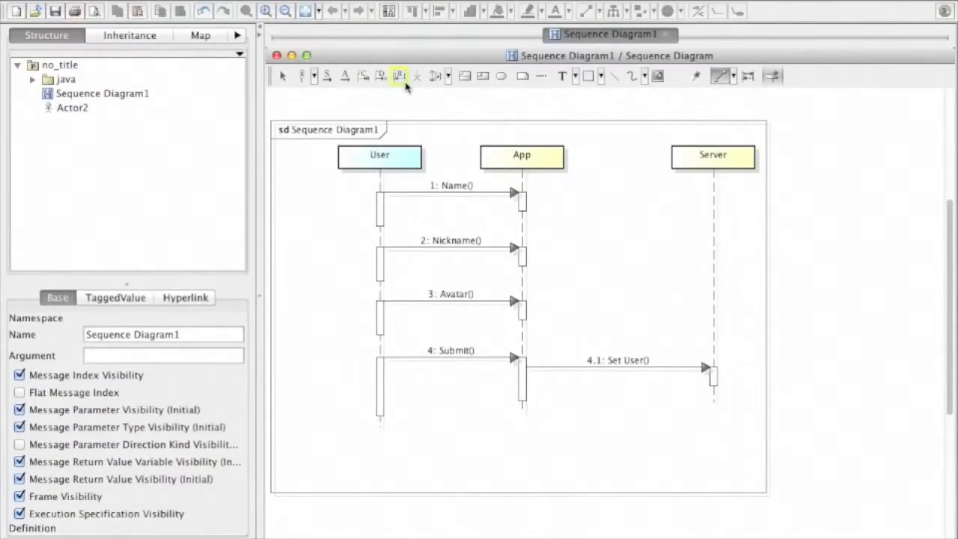
# - Add a reply message from Server back to App for the Set User message
pyautogui.click(713, 386)
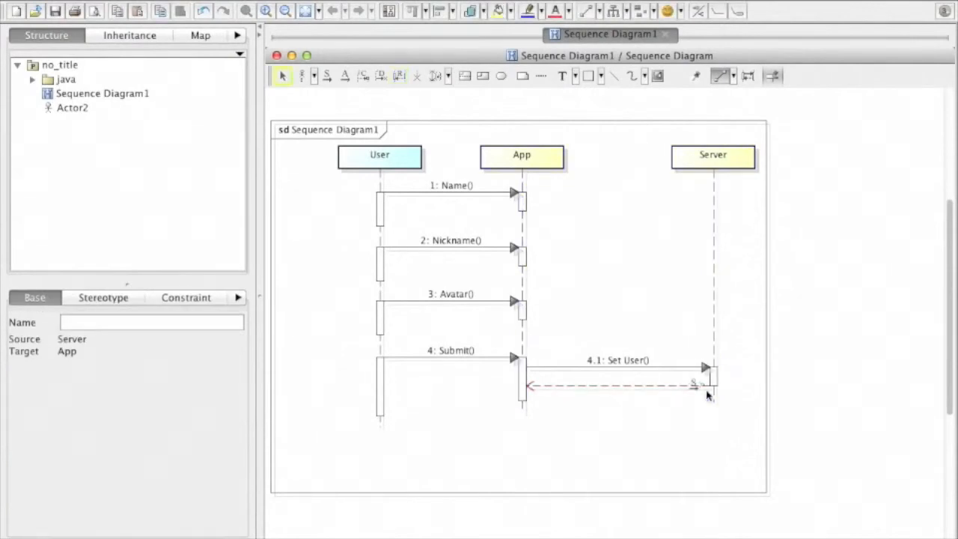
pyautogui.click(704, 400)
pyautogui.click(522, 395)
pyautogui.click(468, 404)
# - Create a reply message from App back to User for the Submit message
pyautogui.click(496, 359)
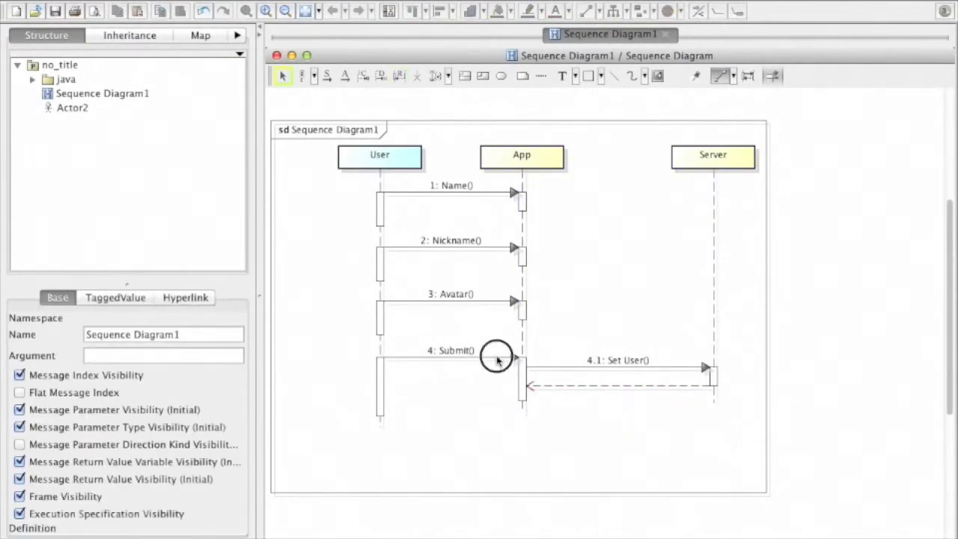
pyautogui.rightClick(496, 360)
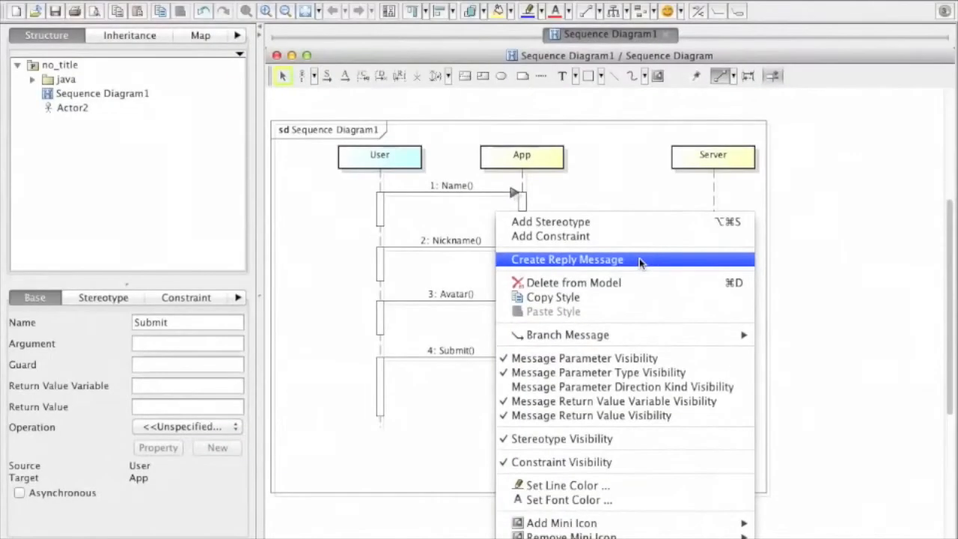
pyautogui.click(638, 258)
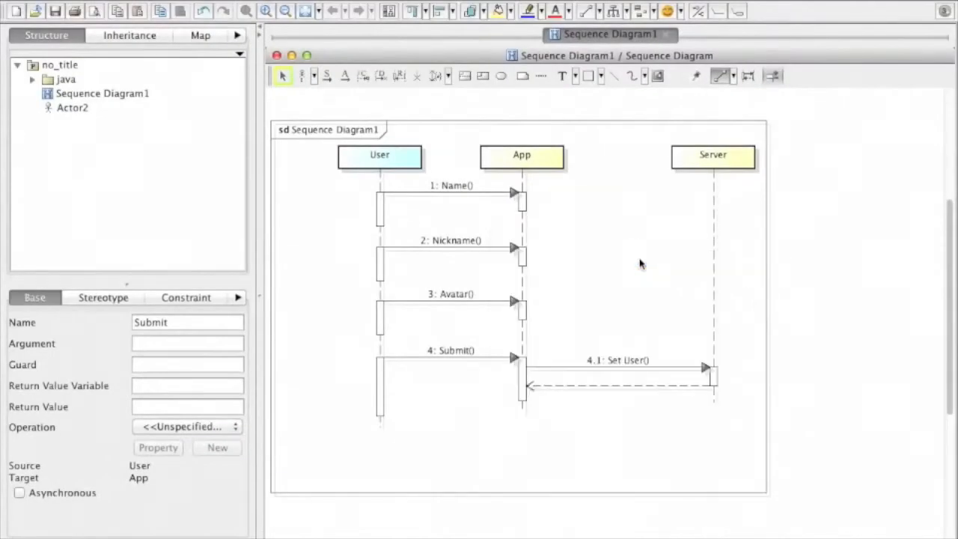
pyautogui.click(461, 432)
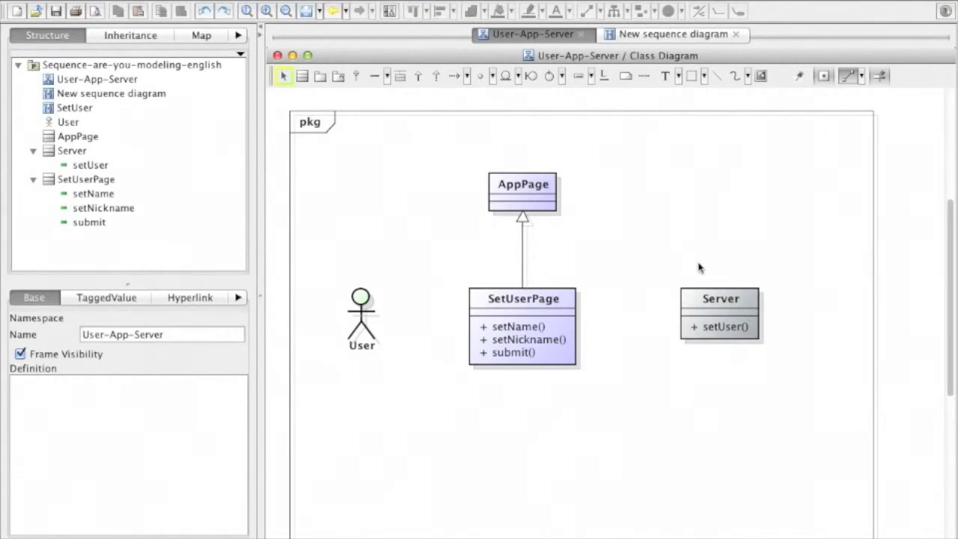
# - In the New sequence diagram, add lifelines for the existing User actor and SetUserPage class from the model structure
pyautogui.click(633, 34)
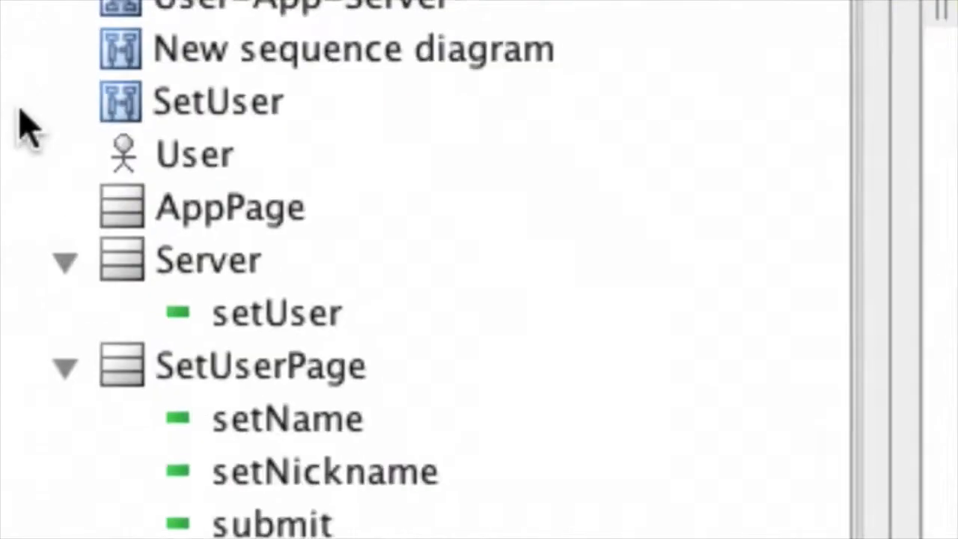
pyautogui.click(75, 123)
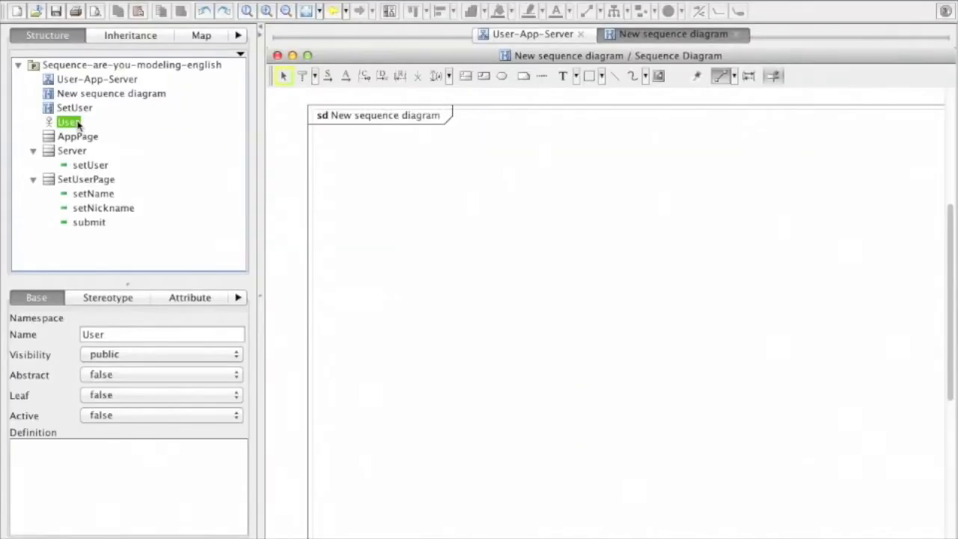
pyautogui.moveTo(78, 124); pyautogui.dragTo(440, 182)
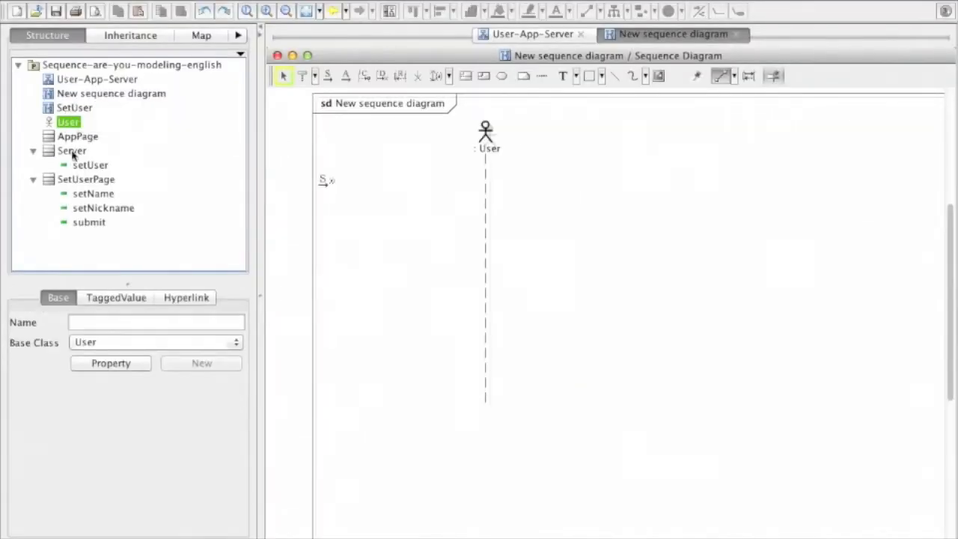
pyautogui.moveTo(105, 181); pyautogui.dragTo(630, 147)
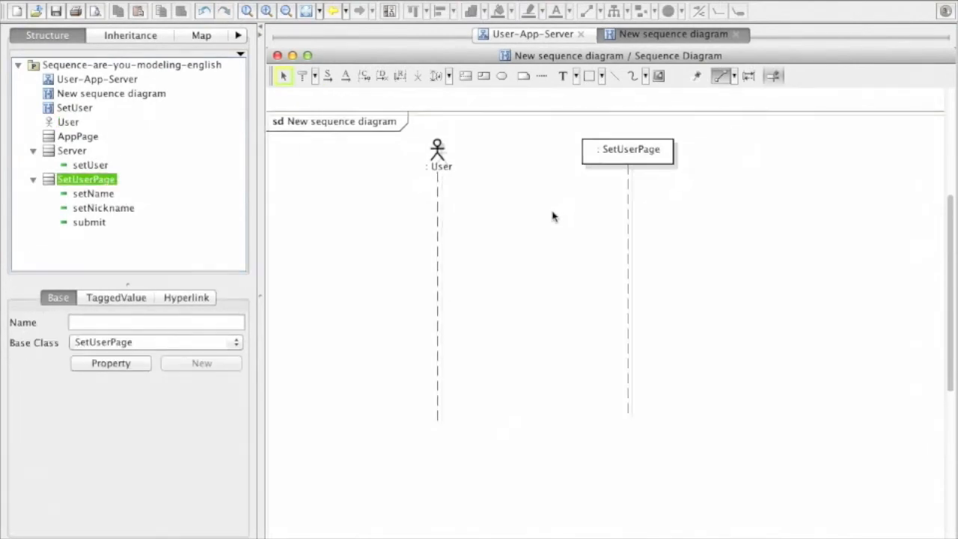
# - Draw a synchronous message from User to SetUserPage and assign it the setName() operation
pyautogui.moveTo(433, 203)
pyautogui.moveTo(437, 206); pyautogui.dragTo(628, 204)
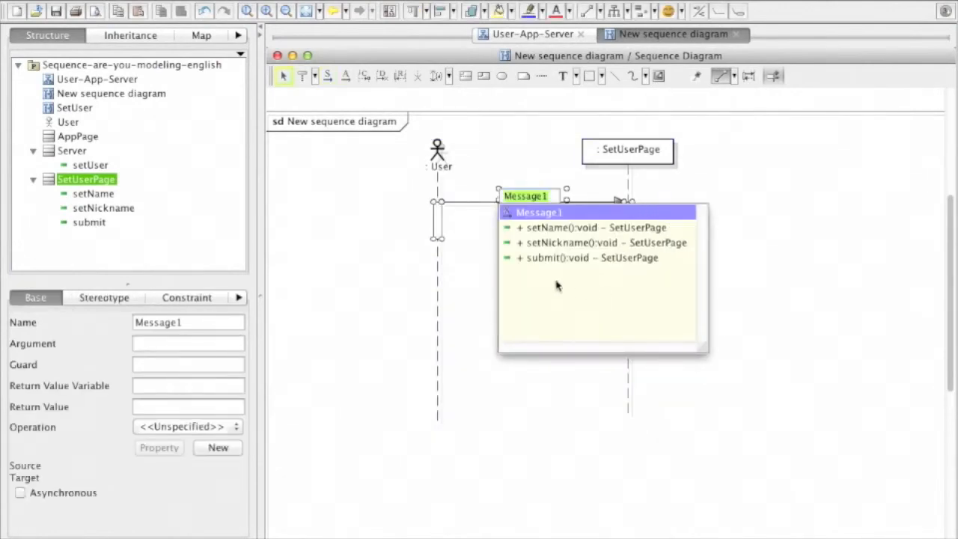
pyautogui.click(616, 235)
pyautogui.click(615, 235)
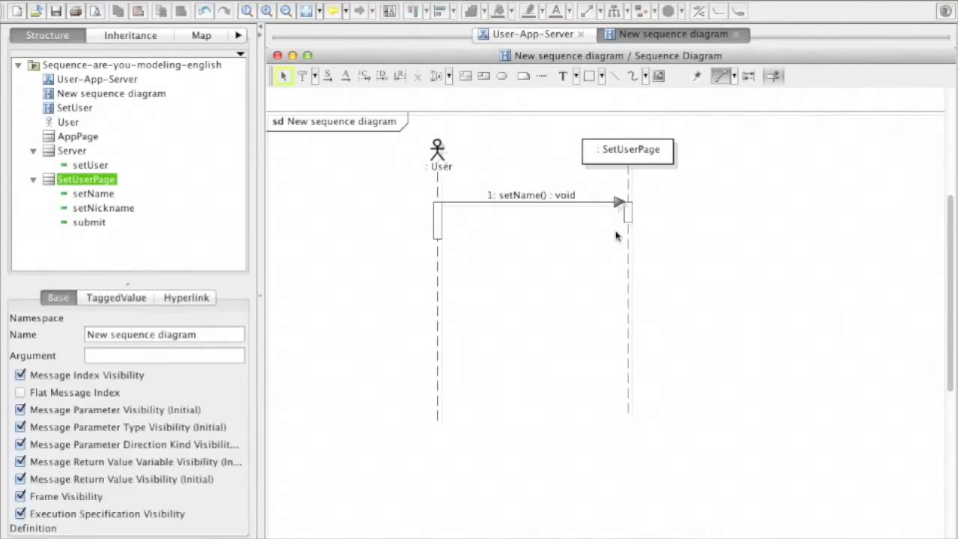
# - Add a second message from User to SetUserPage using the setNickname() operation
pyautogui.moveTo(446, 264); pyautogui.dragTo(607, 269)
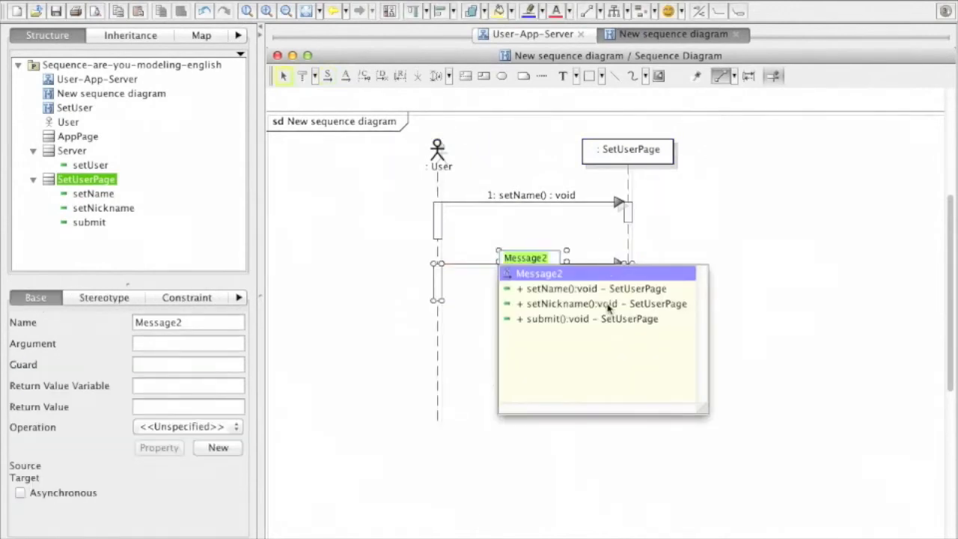
pyautogui.click(609, 303)
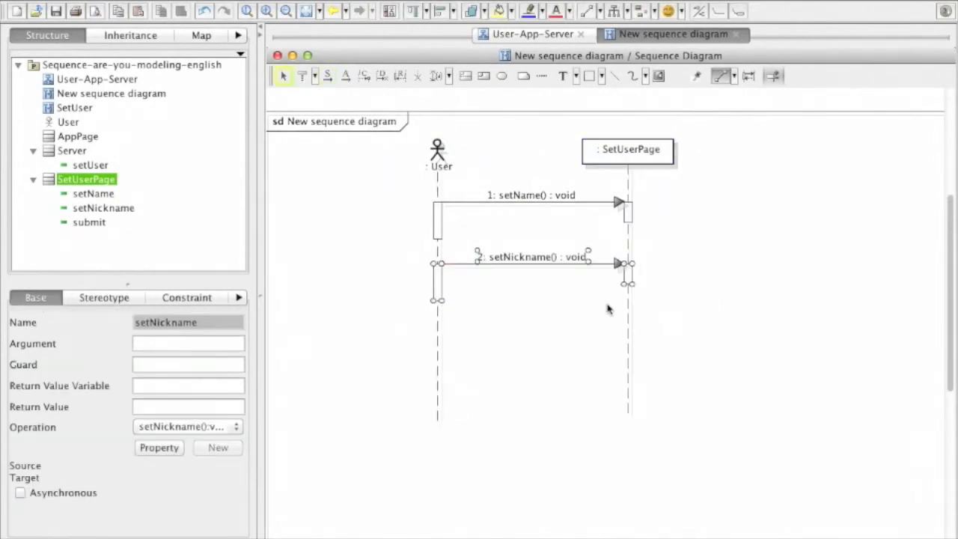
pyautogui.click(607, 309)
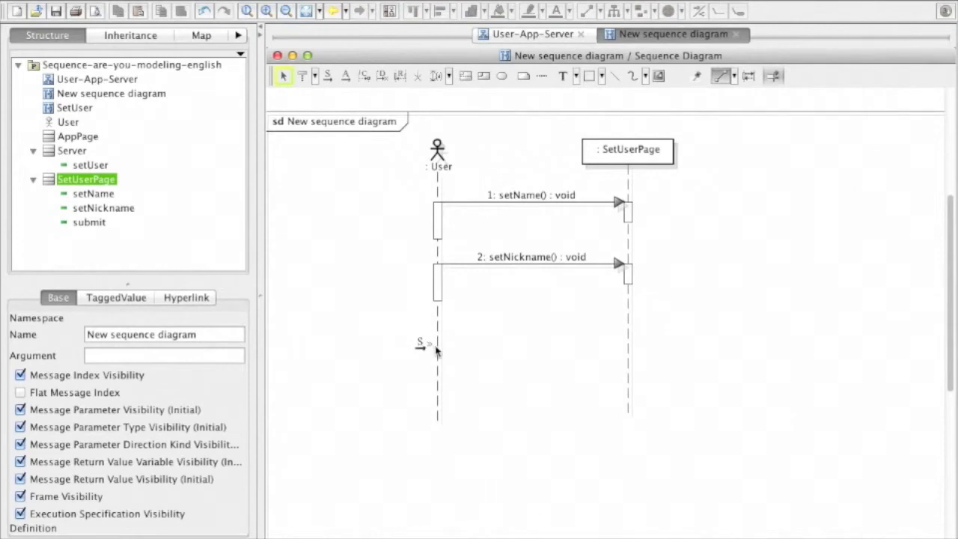
# - Add a third message from User to SetUserPage using the submit() operation
pyautogui.click(440, 346)
pyautogui.click(622, 350)
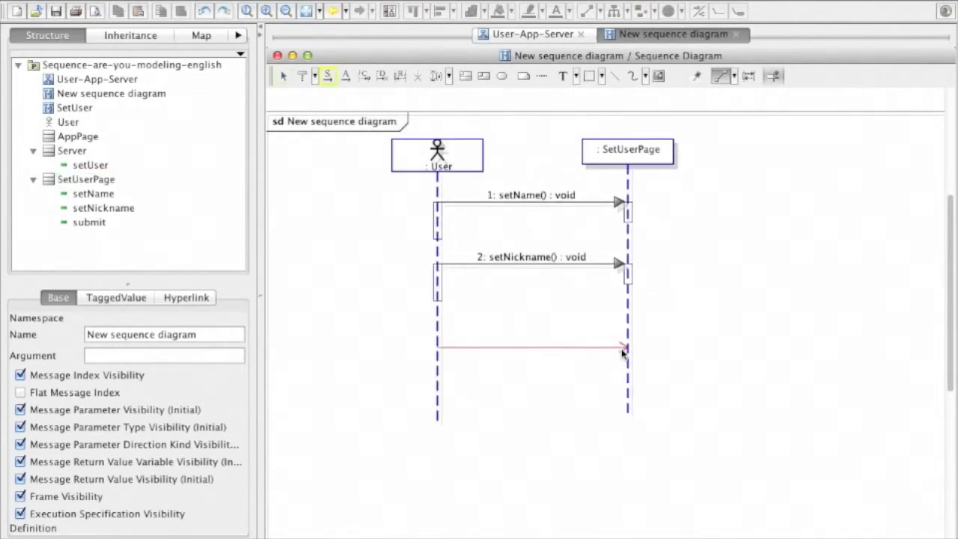
pyautogui.click(620, 404)
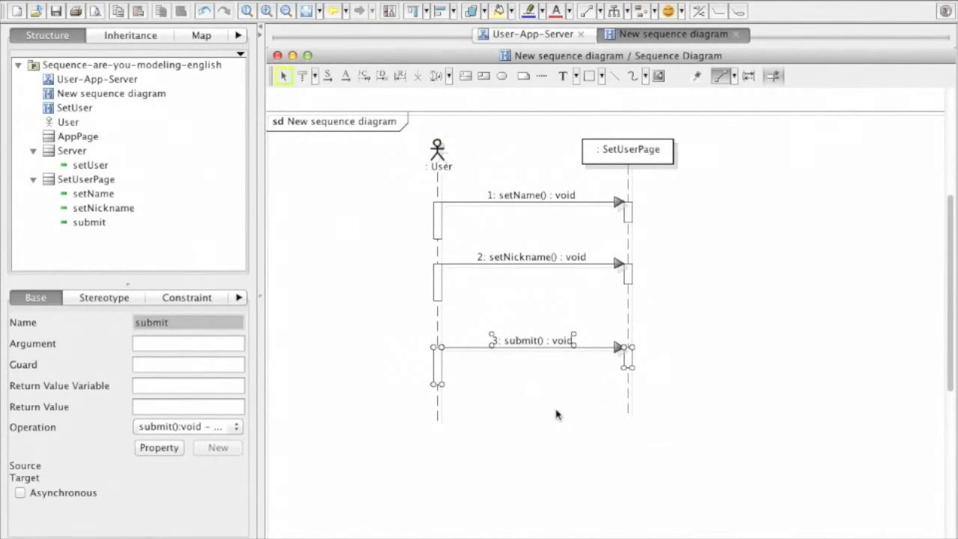
# - Add a lifeline for the existing Server class to the sequence diagram, beyond SetUserPage
pyautogui.click(43, 155)
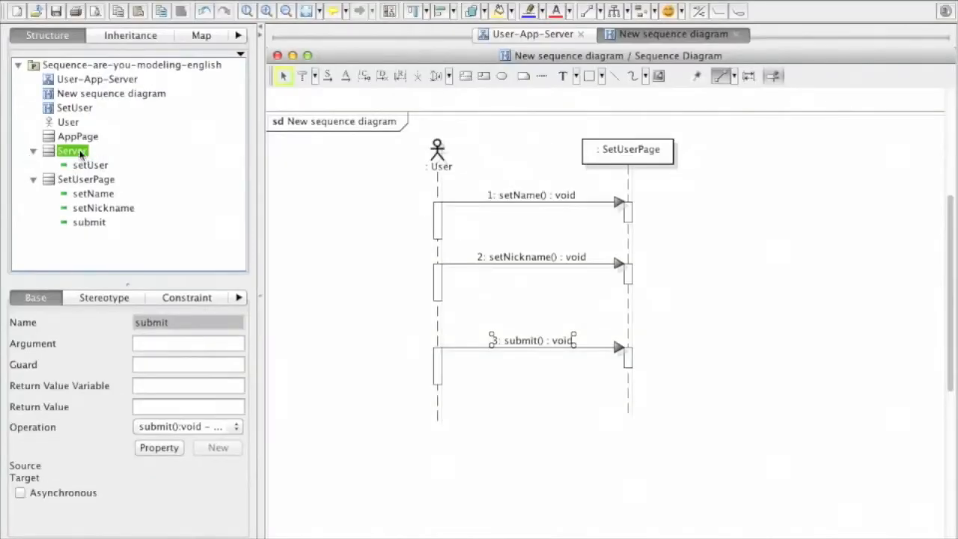
pyautogui.moveTo(81, 154); pyautogui.dragTo(799, 158)
pyautogui.click(676, 364)
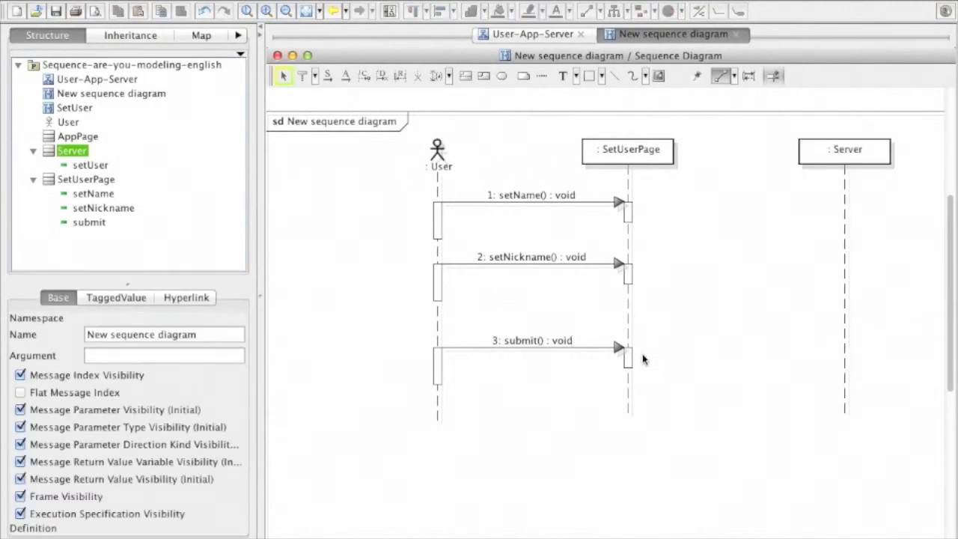
# - Draw a message from SetUserPage's submit() execution to the Server lifeline and assign it the setUser() operation
pyautogui.moveTo(644, 357); pyautogui.dragTo(839, 347)
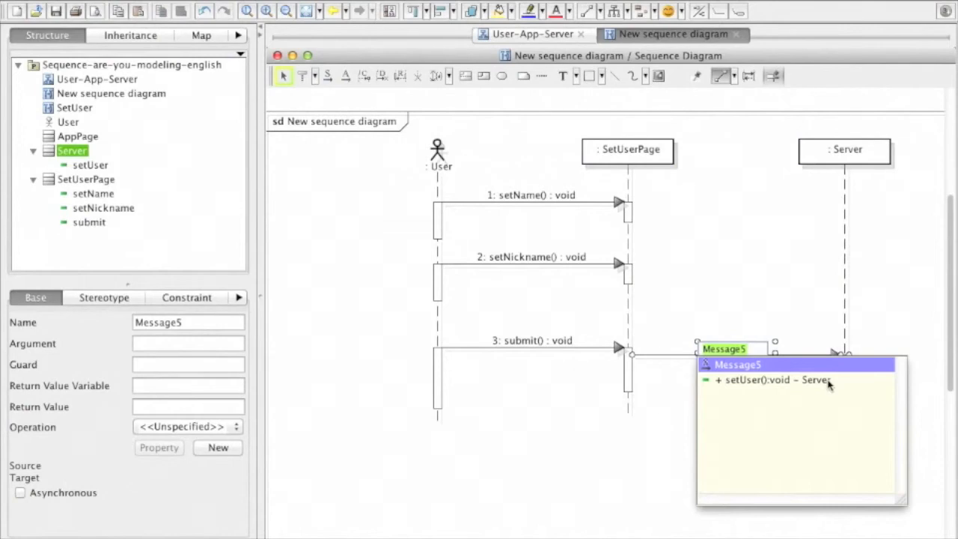
pyautogui.click(823, 380)
pyautogui.click(466, 275)
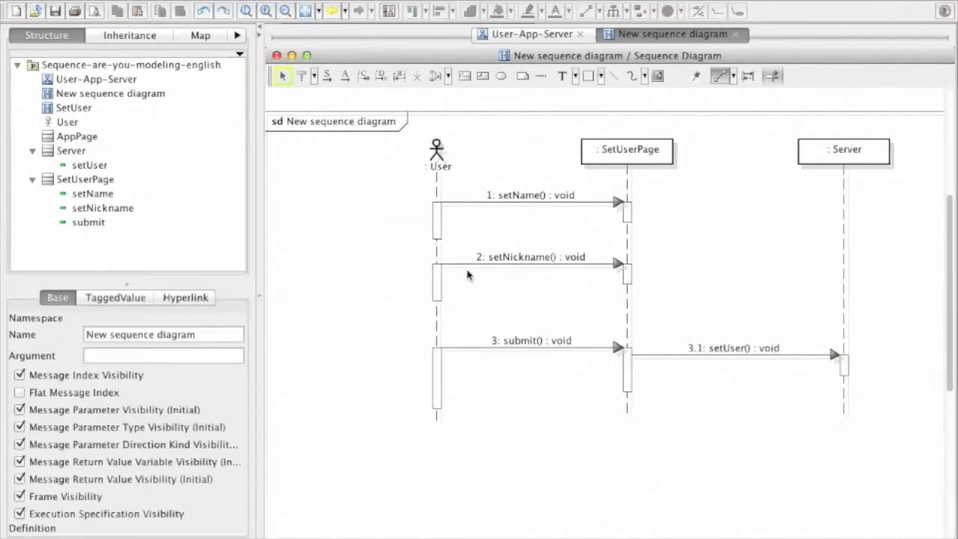
# - Move the submit() message lower and draw a synchronous message from User to SetUserPage between setNickname() and submit()
pyautogui.moveTo(511, 349); pyautogui.dragTo(516, 381)
pyautogui.click(443, 324)
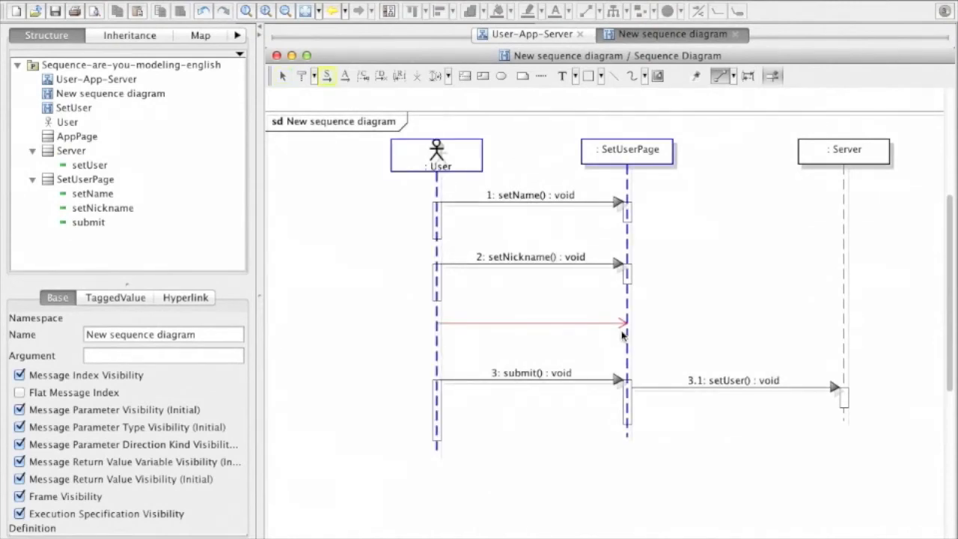
pyautogui.click(622, 333)
# - Create a new operation for the new message with SetUserPage as its owner class and name it SetAvatar
pyautogui.click(217, 448)
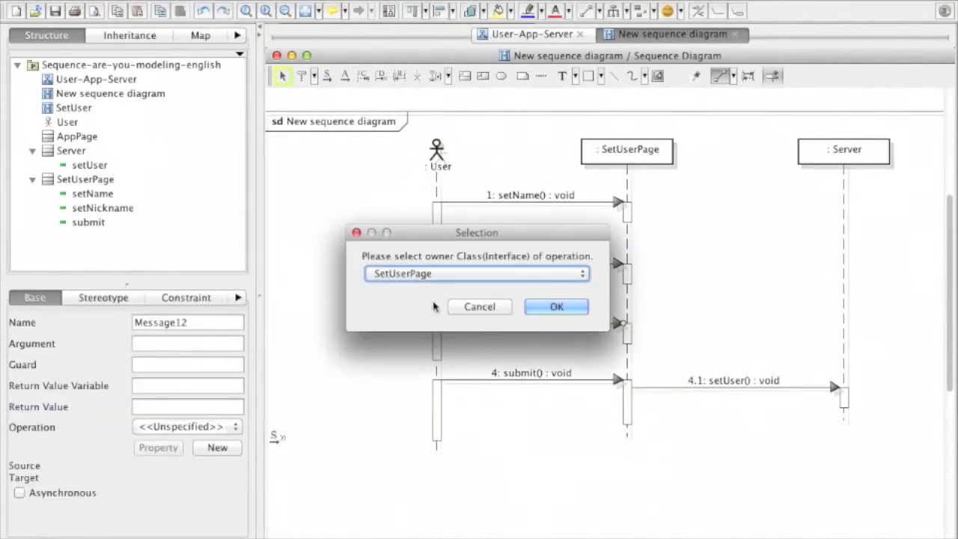
pyautogui.click(455, 276)
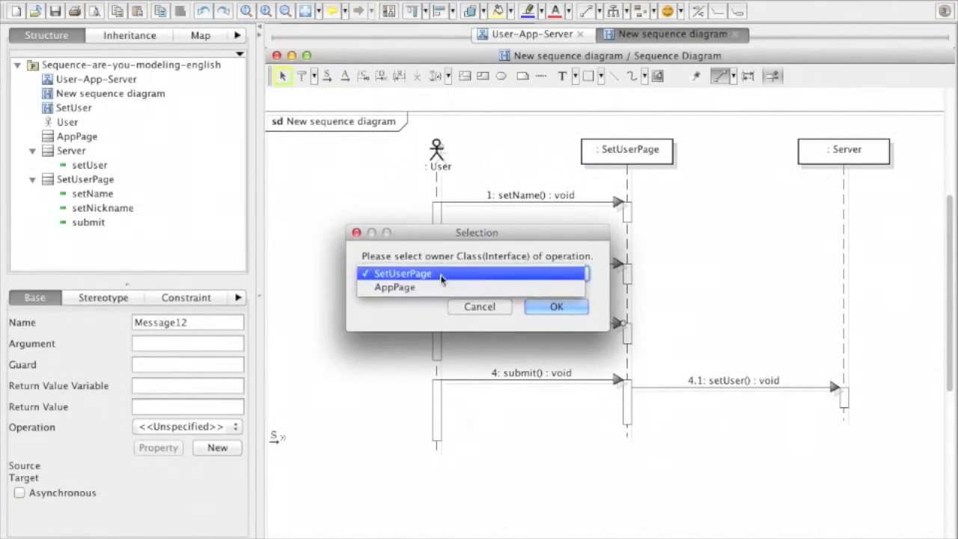
pyautogui.click(441, 275)
pyautogui.click(550, 310)
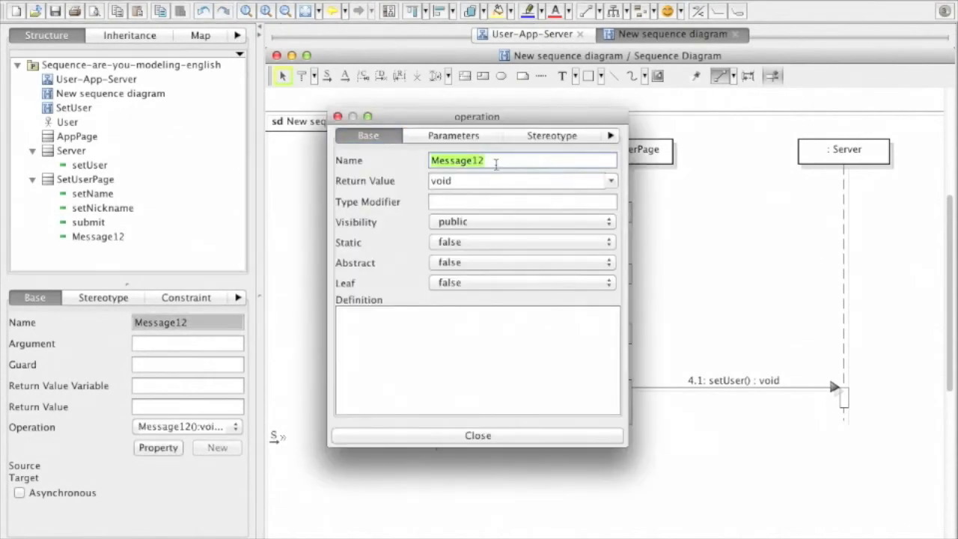
pyautogui.write('SetAvatar')
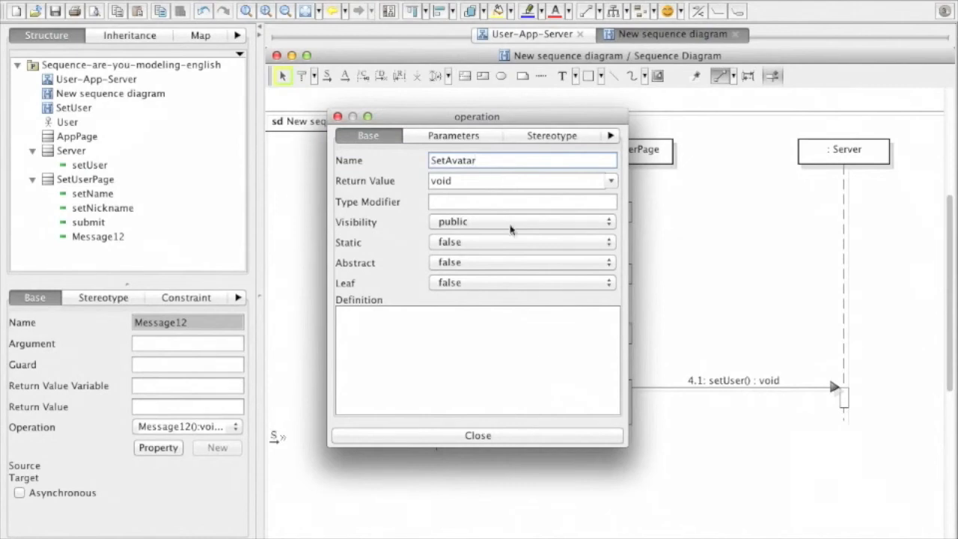
pyautogui.click(554, 445)
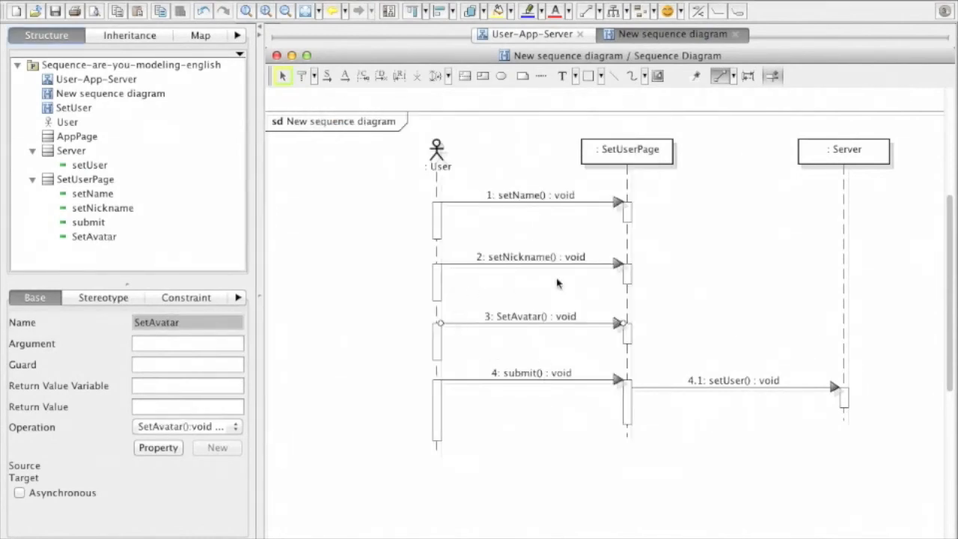
# - In the User-App-Server class diagram, move the SetAvatar() operation above submit() in the SetUserPage class
pyautogui.click(505, 35)
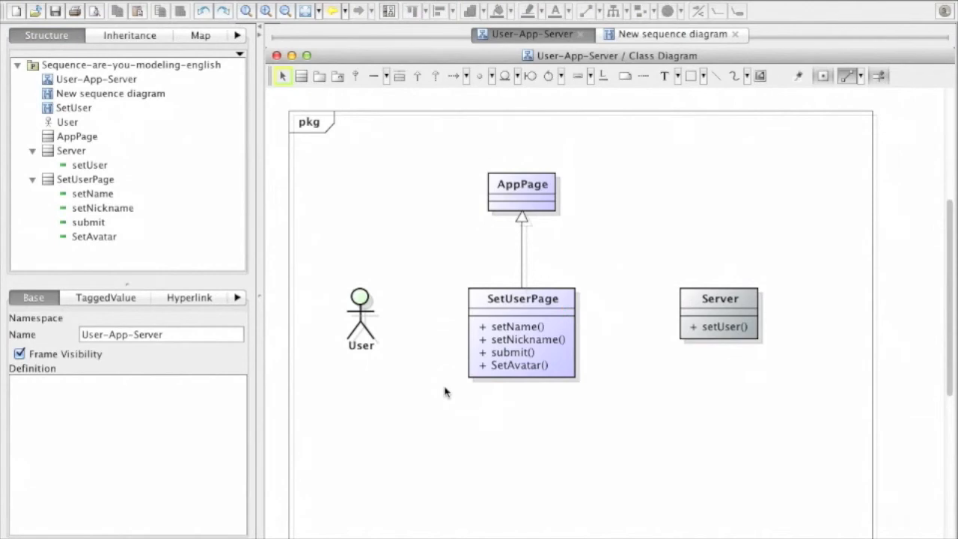
pyautogui.click(544, 369)
pyautogui.moveTo(541, 369); pyautogui.dragTo(537, 353)
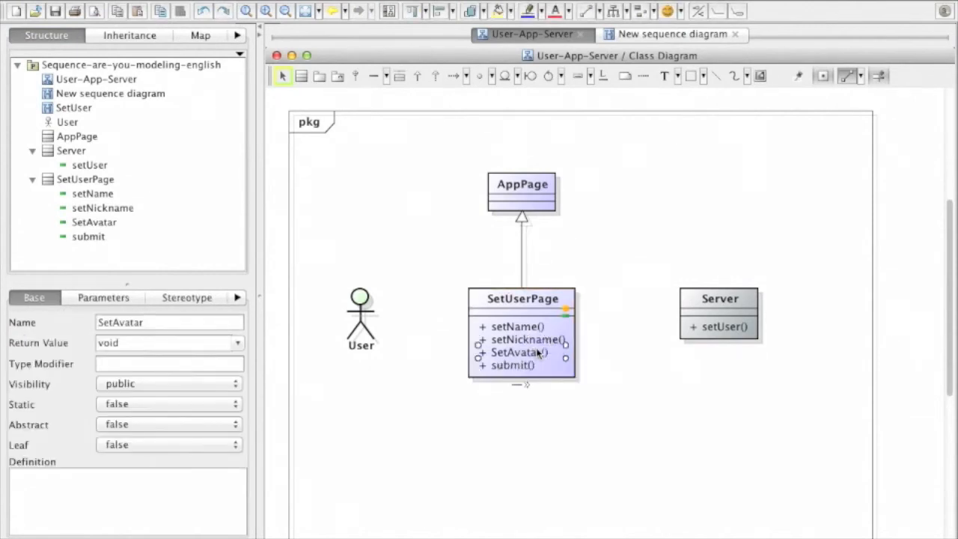
pyautogui.click(621, 387)
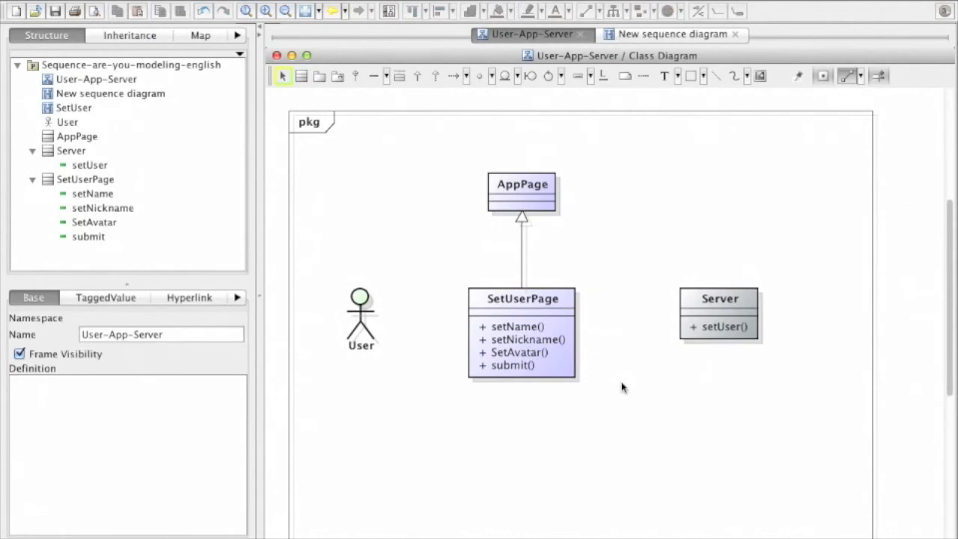